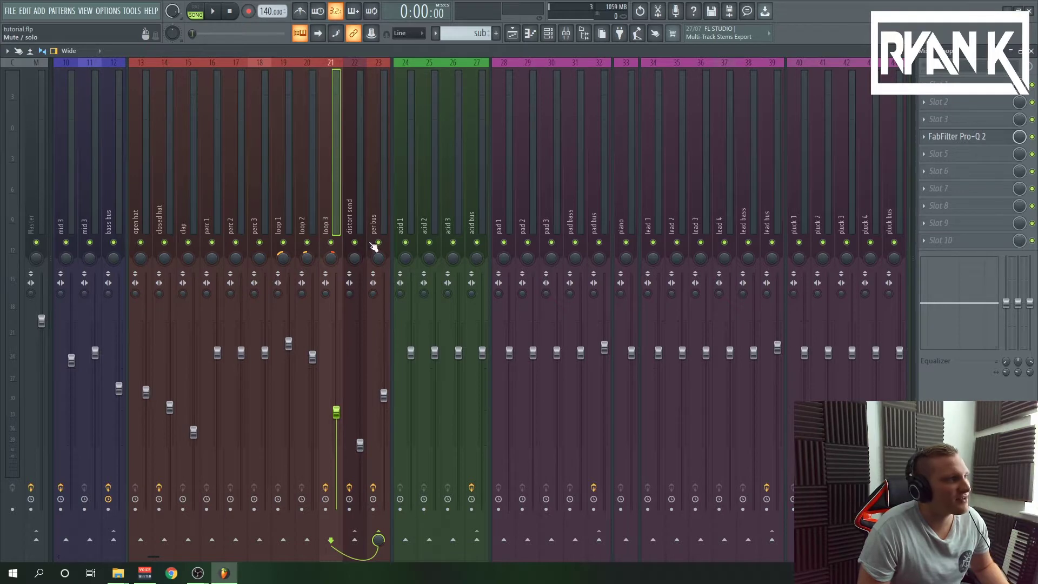
Check the reverb on mixer track 23 per bus, then open the bass bus's bx_saturator V2.
left_click(373, 246)
left_click(941, 139)
left_click(939, 138)
left_click(112, 214)
left_click(980, 190)
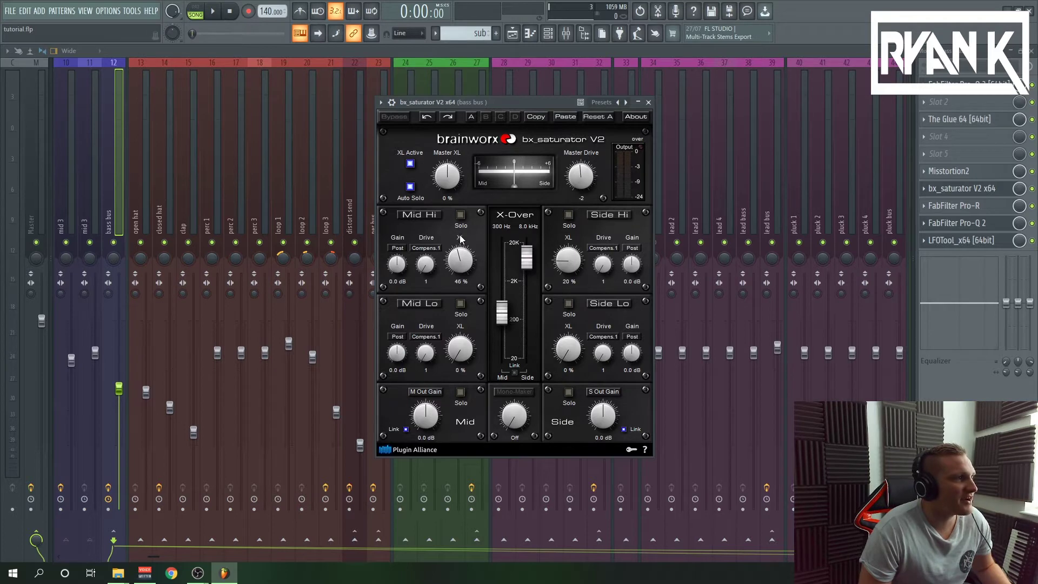
Play the song from the Playlist, stop it, and briefly view the mixer.
key("F5")
key("space")
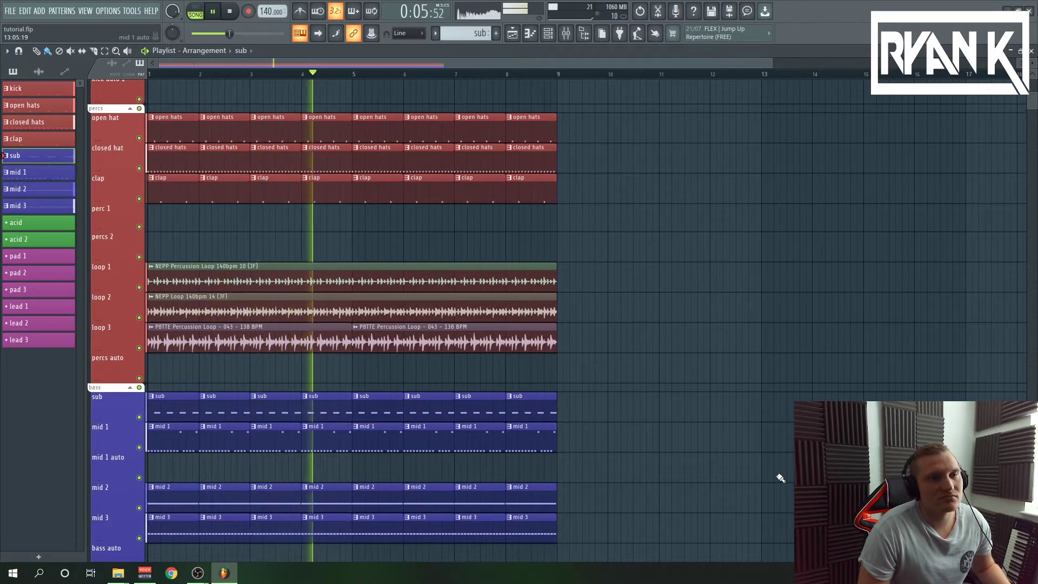
left_click(231, 12)
left_click(567, 34)
left_click(570, 40)
Open the Spire-1.1 channel's piano roll from the Channel rack.
scroll(488, 417, "down", 4)
left_click_drag(772, 66, 946, 66)
scroll(493, 262, "up", 3)
scroll(432, 319, "down", 4)
scroll(347, 267, "up", 3)
left_click(547, 33)
key("F7")
scroll(16, 216, "up", 2)
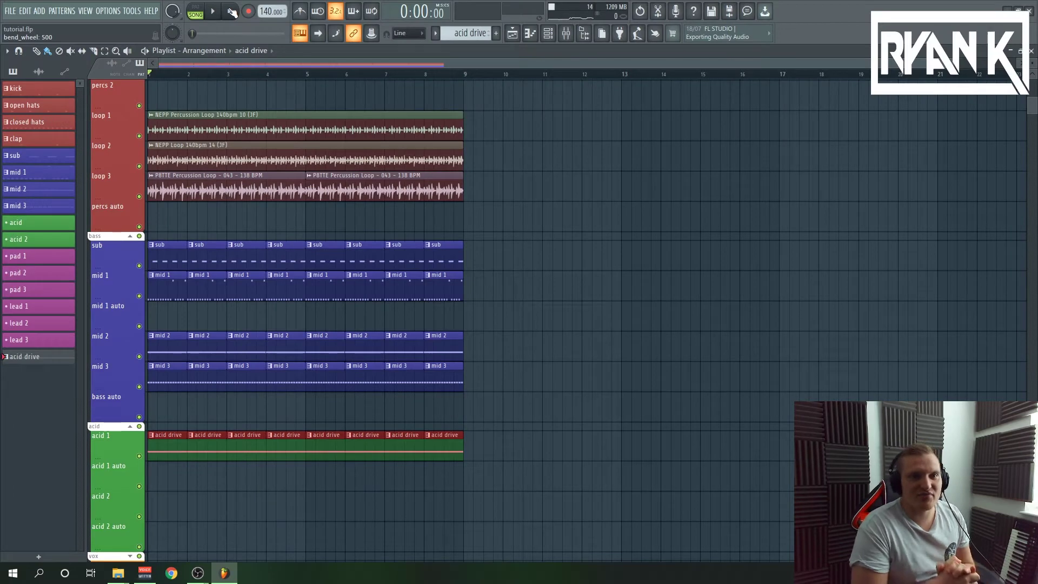
Play the arrangement through, stop it, and bring up the Channel rack.
key("space")
scroll(454, 301, "up", 1)
left_click(230, 12)
left_click(548, 33)
Open acid 1's Spire and turn the SHP drive knob up to about four o'clock.
left_click(248, 149)
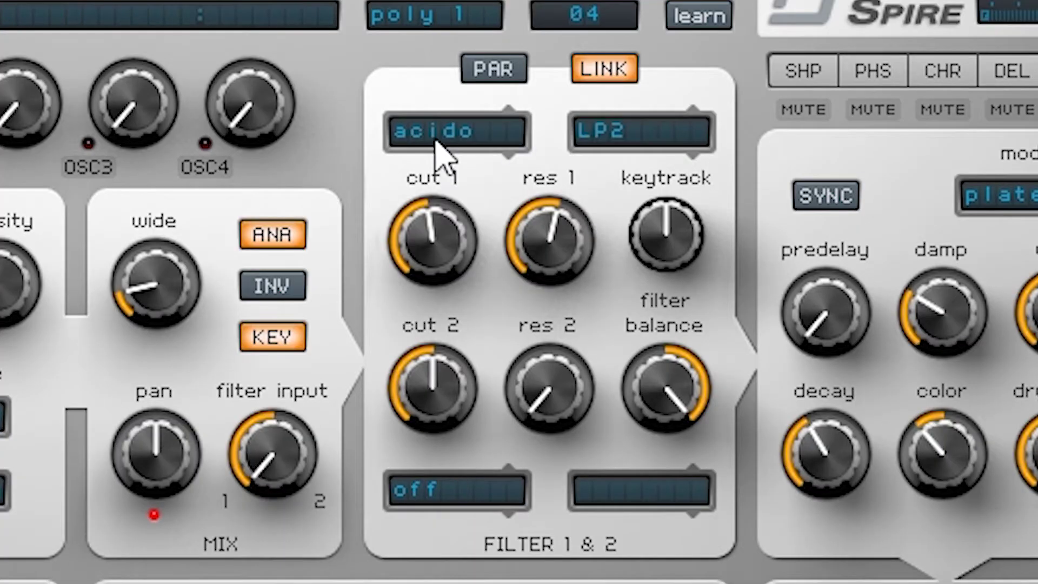
mouse_move(551, 227)
mouse_move(454, 232)
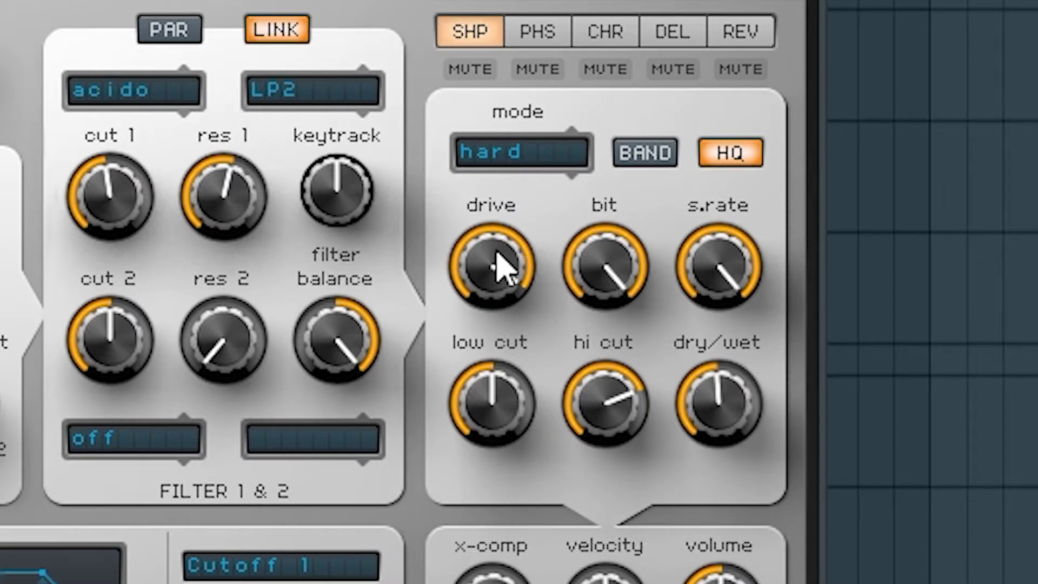
left_click_drag(497, 254, 483, 275)
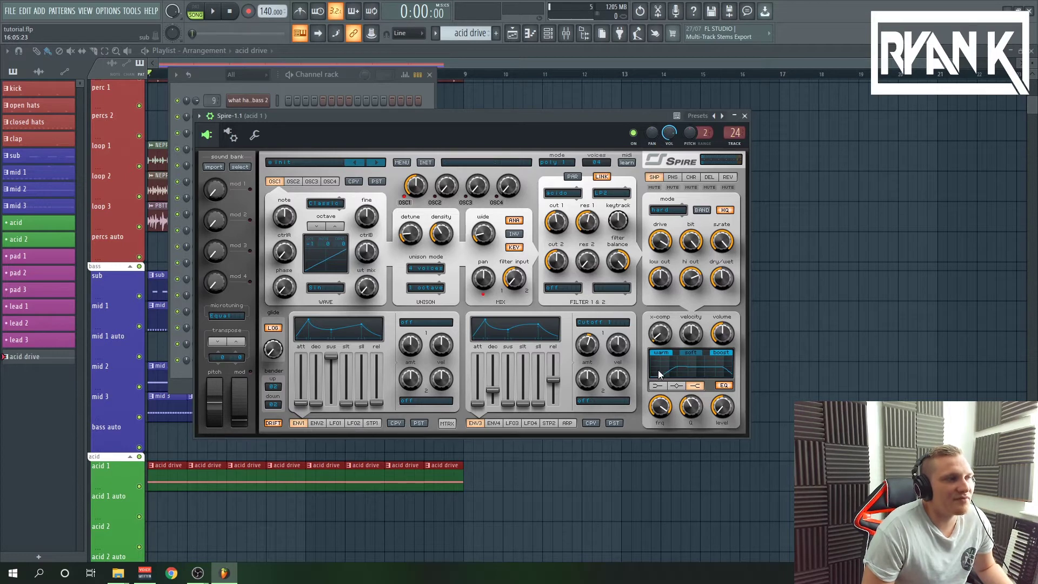
left_click(335, 422)
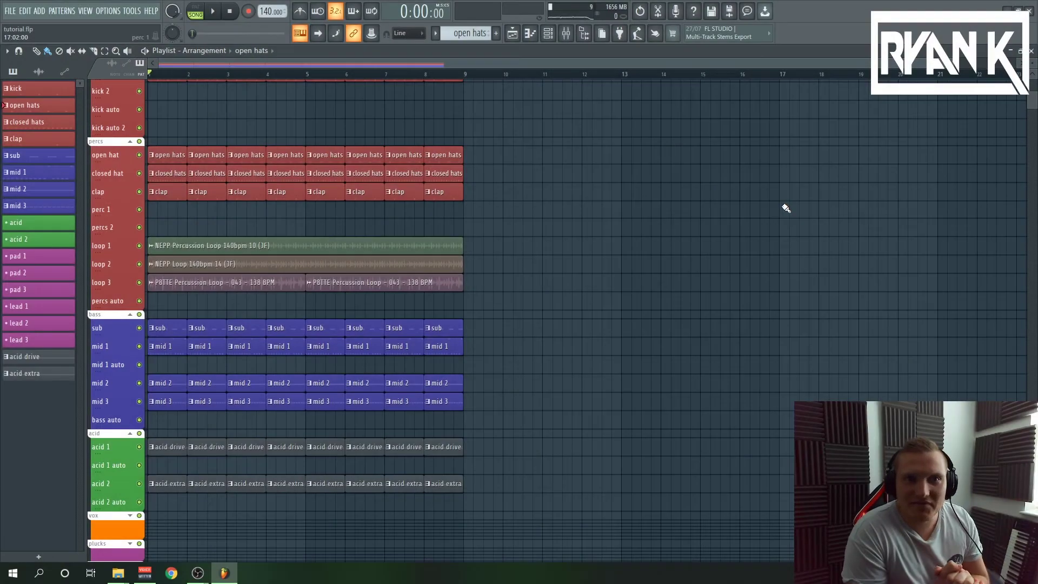
Open an acid extra clip's notes and bring up the Spire-1.1 #2 synth window.
scroll(703, 243, "up", 2)
scroll(475, 347, "down", 6)
double_click(406, 285)
key("F6")
left_click(259, 153)
Audition the acid 2 Spire patch in pattern mode, checking its SHP and DEL effect pages.
key("l")
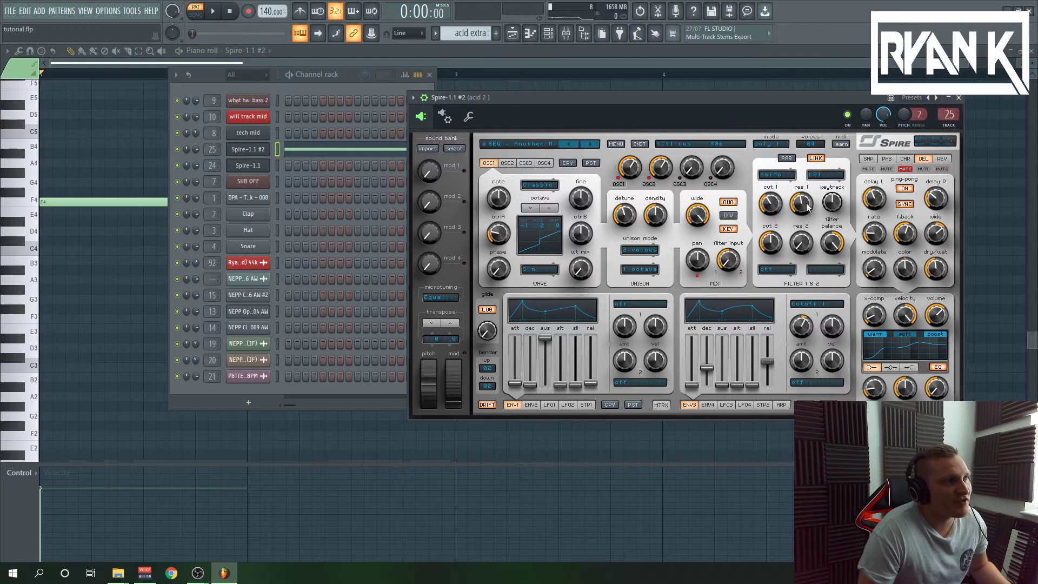
left_click(868, 159)
left_click(218, 11)
left_click(233, 12)
left_click(925, 160)
mouse_move(940, 233)
key("F5")
Unmute the acid 2 track and play the arrangement in song mode, then stop.
left_click(139, 369)
left_click(196, 14)
left_click(212, 11)
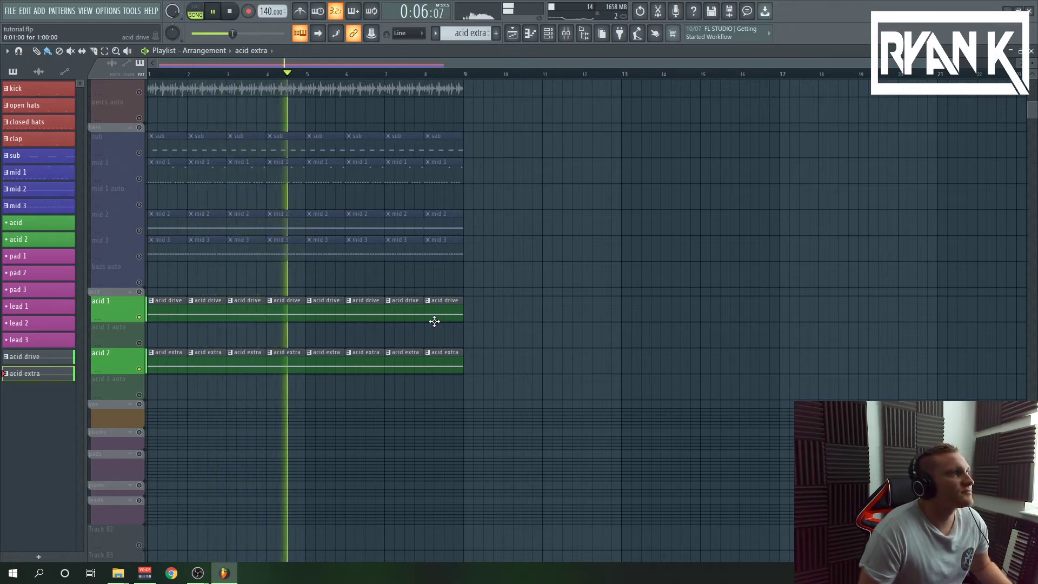
key("space")
scroll(434, 321, "up", 3)
Open FabFilter Pro-C 2 on mixer insert 27 acid bus and play the pattern through it.
left_click(566, 34)
left_click(691, 212)
left_click(954, 138)
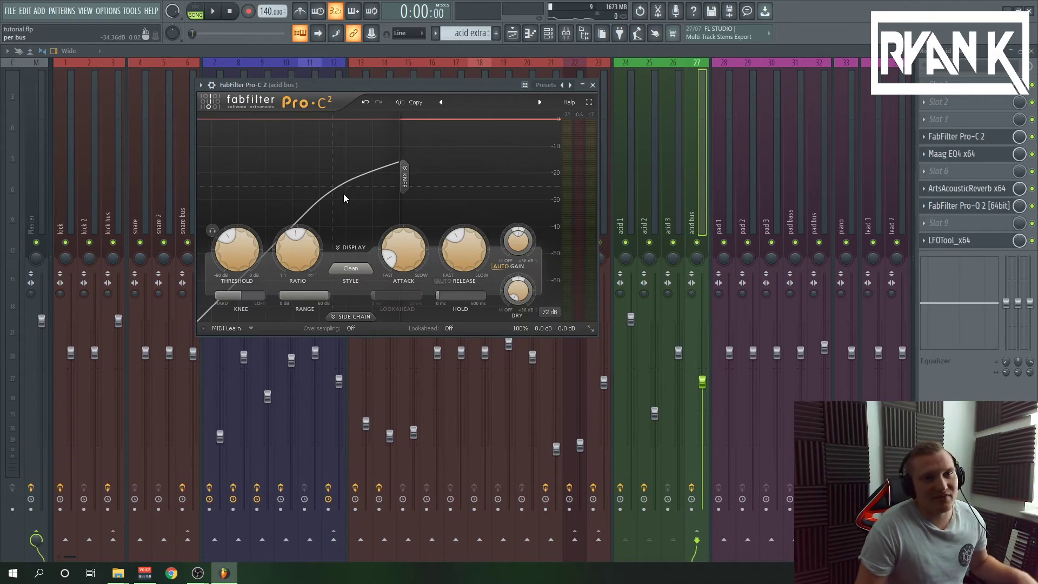
mouse_move(236, 265)
key("l")
key("space")
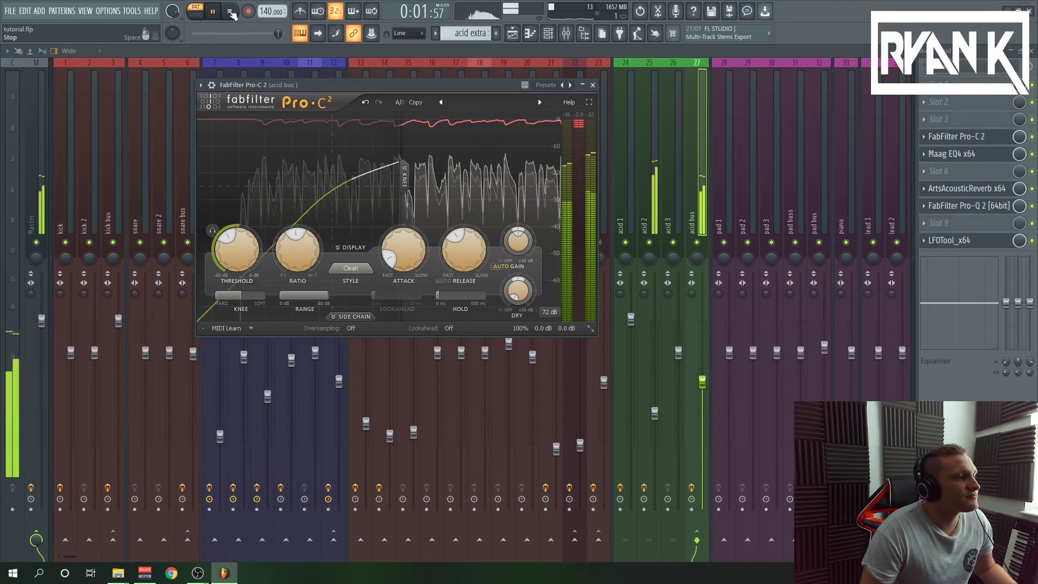
Stop playback and bring up the acid bus's Maag EQ4, then its ArtsAcousticReverb.
left_click(230, 11)
left_click(951, 154)
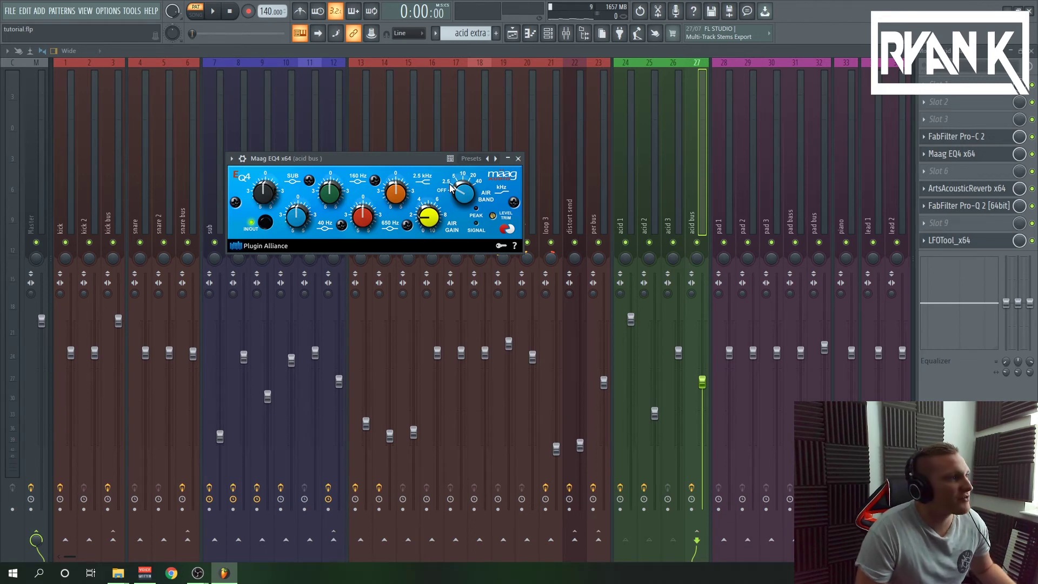
left_click(966, 188)
Set bars 1–8 as the looped playback range in the Playlist and play it.
left_click(967, 205)
left_click(515, 37)
left_click_drag(424, 76, 151, 75)
key("space")
Make the acid bus Pro-Q 2 low cut steeper and audition the change.
left_click(549, 34)
left_click(967, 206)
key("space")
left_click_drag(261, 299, 195, 338)
left_click(226, 14)
key("space")
key("space")
Review the acid bus LFOTool and insert 24 acid 1's Pro-Q 3, then bring back the Playlist.
left_click(940, 241)
key("space")
key("space")
left_click(620, 203)
left_click(955, 155)
key("F5")
Play the arrangement and shrink the playlist track heights so percussion, bass and acid tracks fit.
scroll(189, 150, "up", 6)
scroll(255, 216, "down", 7)
left_click(216, 13)
scroll(609, 285, "up", 2)
scroll(609, 285, "down", 2)
left_click_drag(1032, 111, 1032, 96)
Stop playback and check the mixer at the acid bus before returning to the playlist.
left_click(572, 35)
left_click(230, 12)
key("F9")
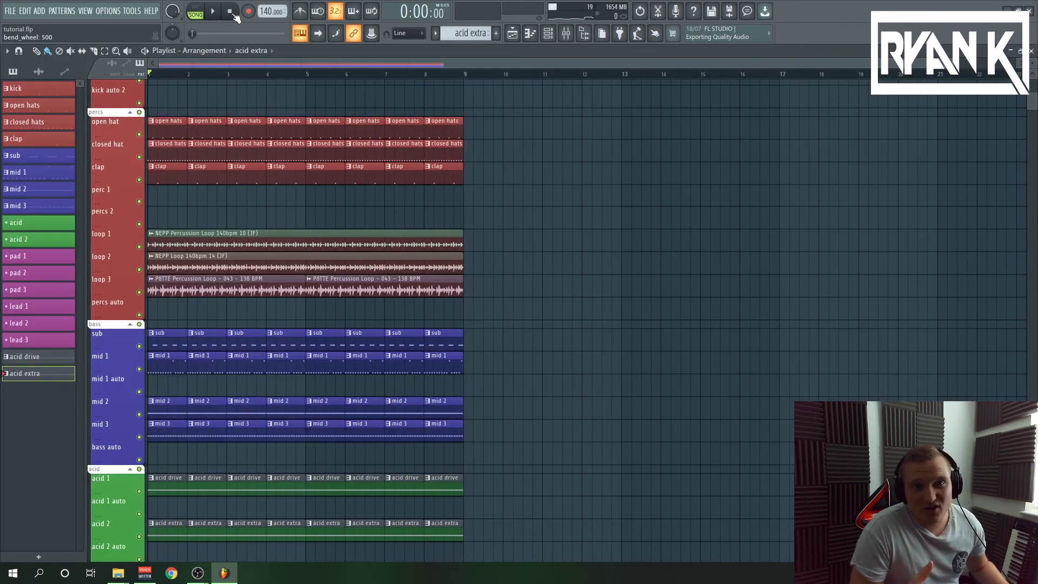
left_click(565, 34)
left_click(516, 38)
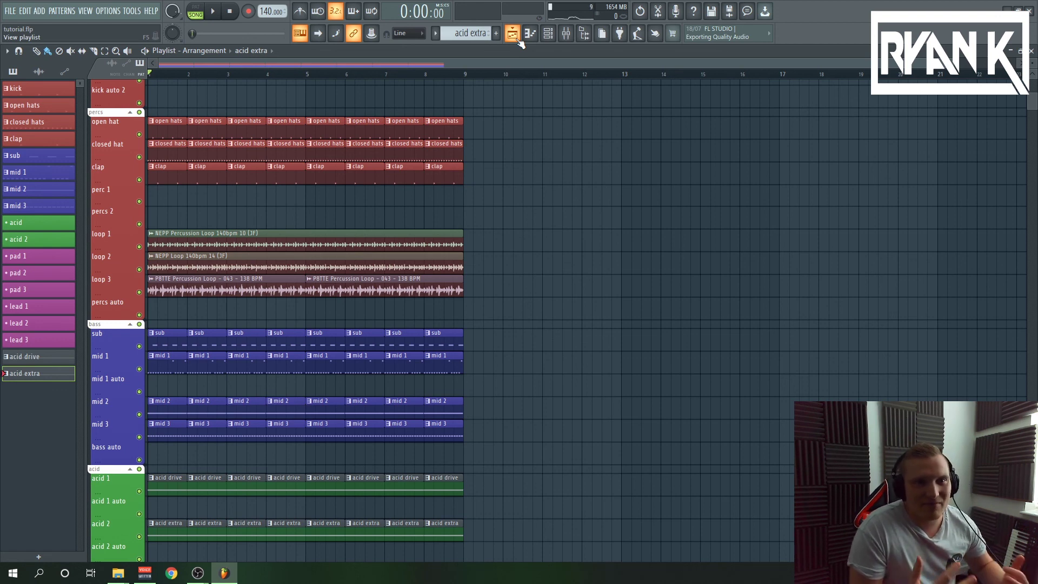